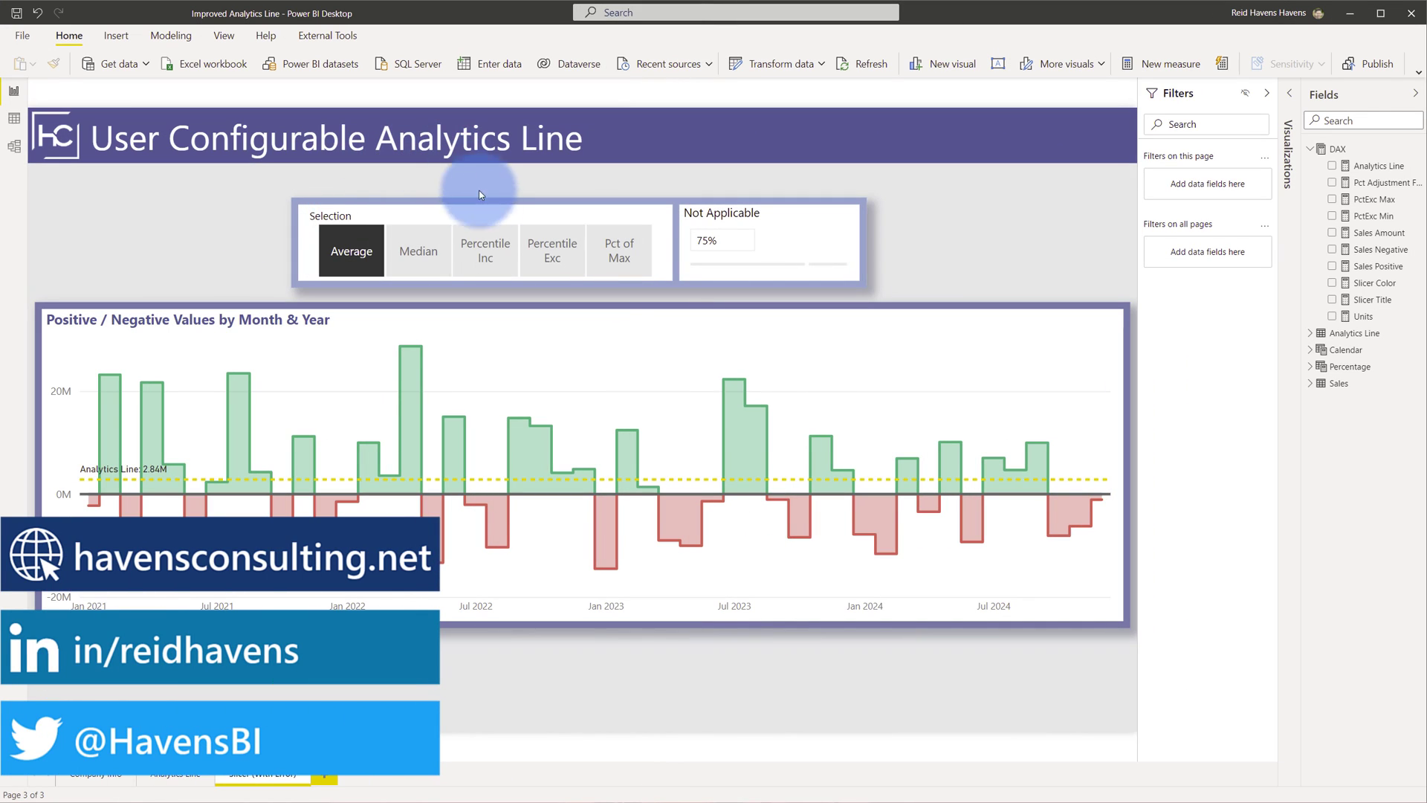
Switch the line to Percentile Inc at 99% and review the unsupported-percentile error details.
left_click(486, 257)
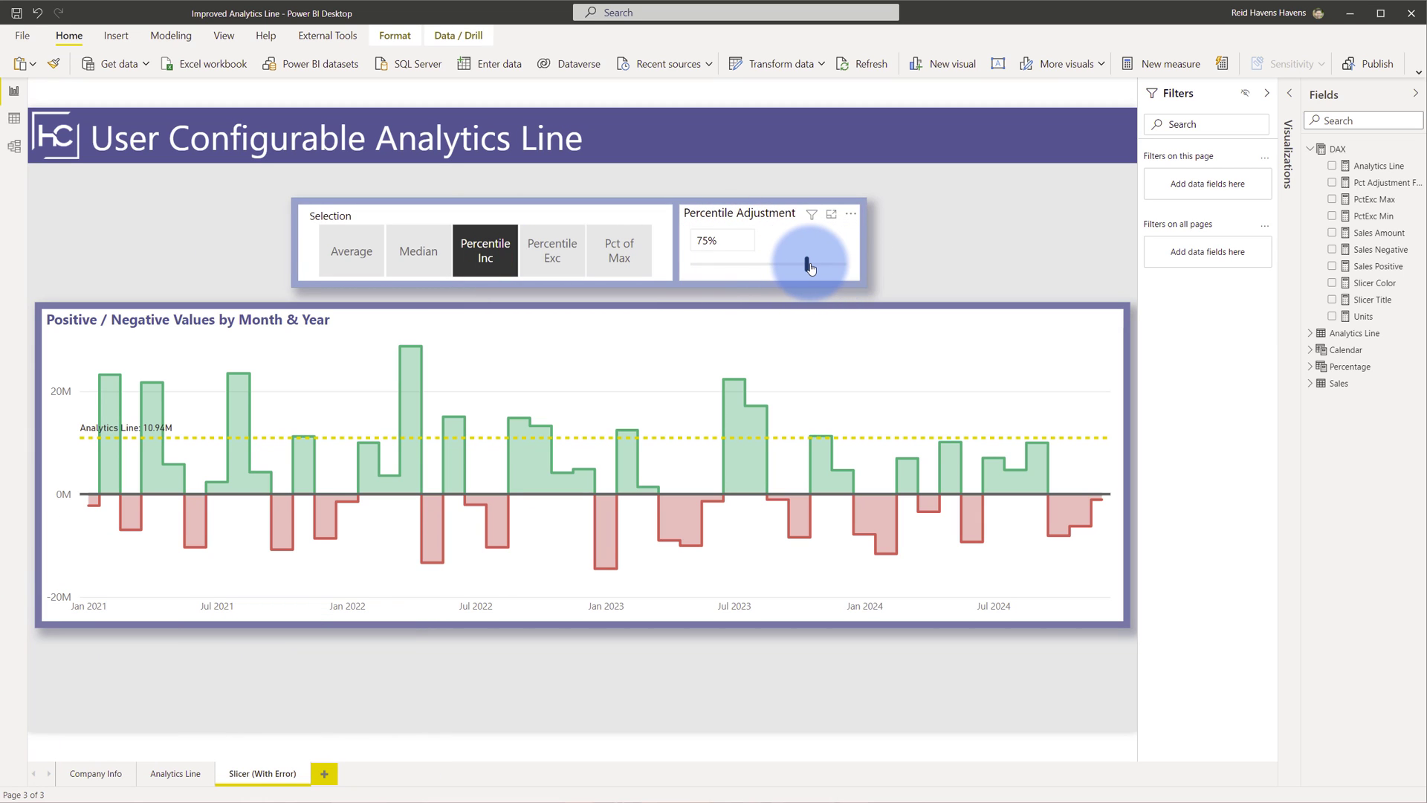
left_click_drag(831, 265, 831, 264)
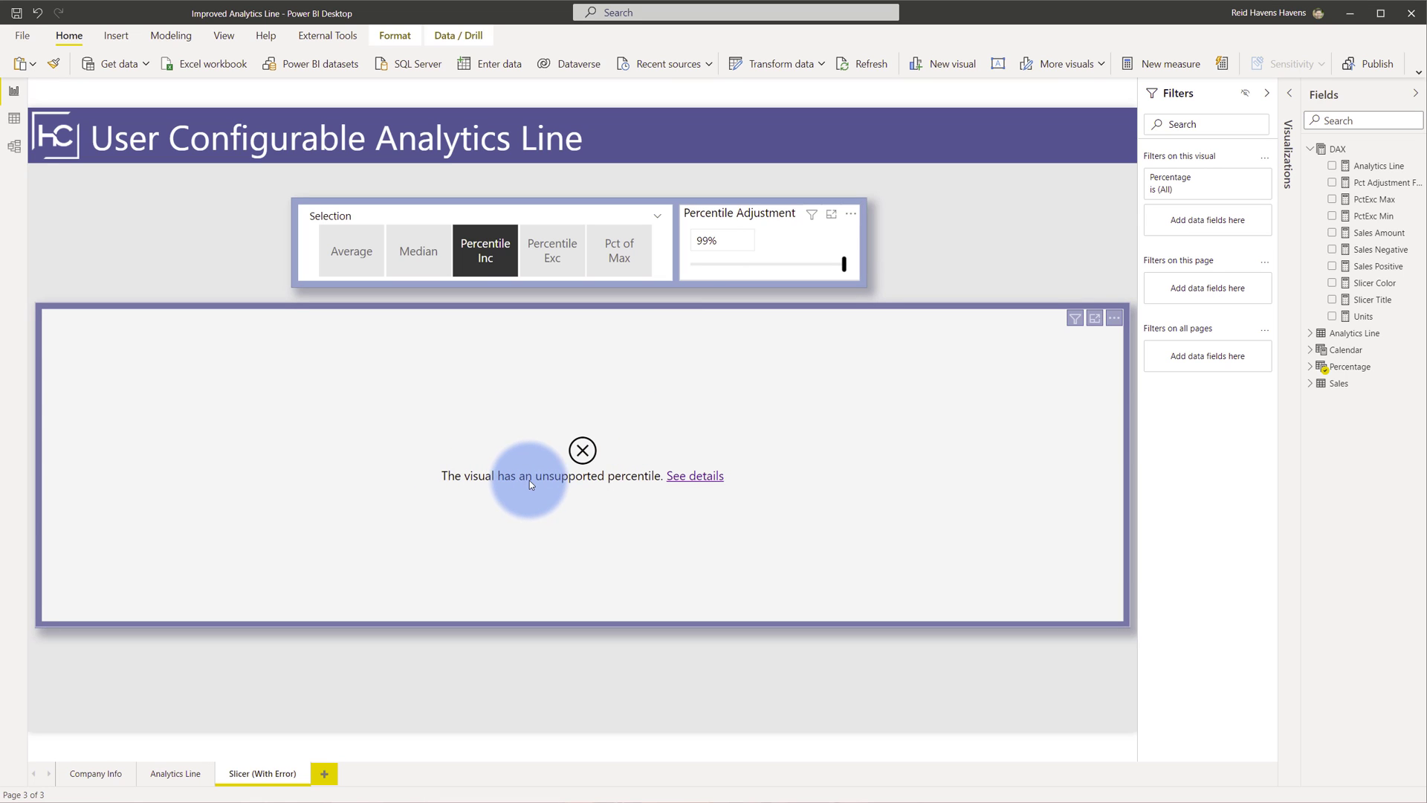
left_click(682, 476)
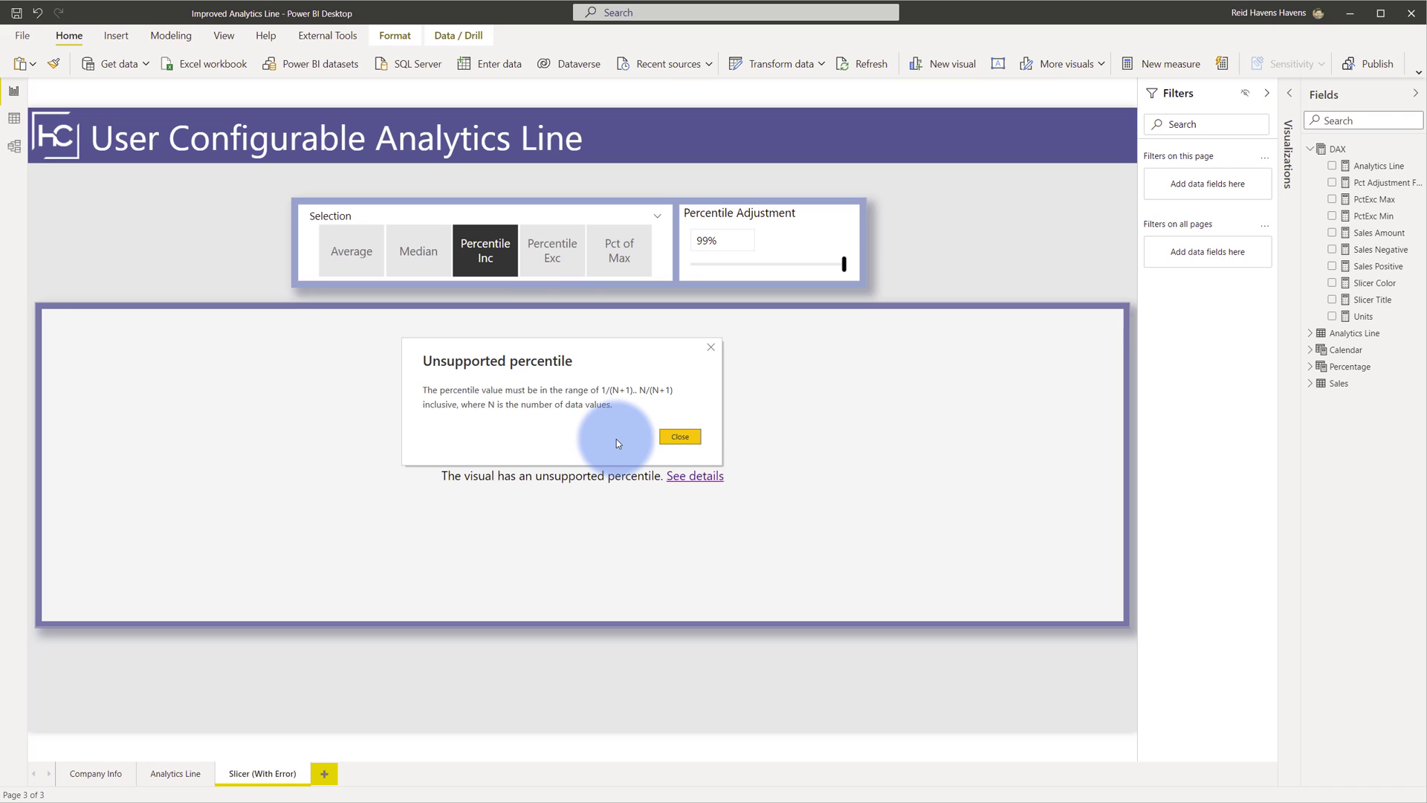
left_click(677, 437)
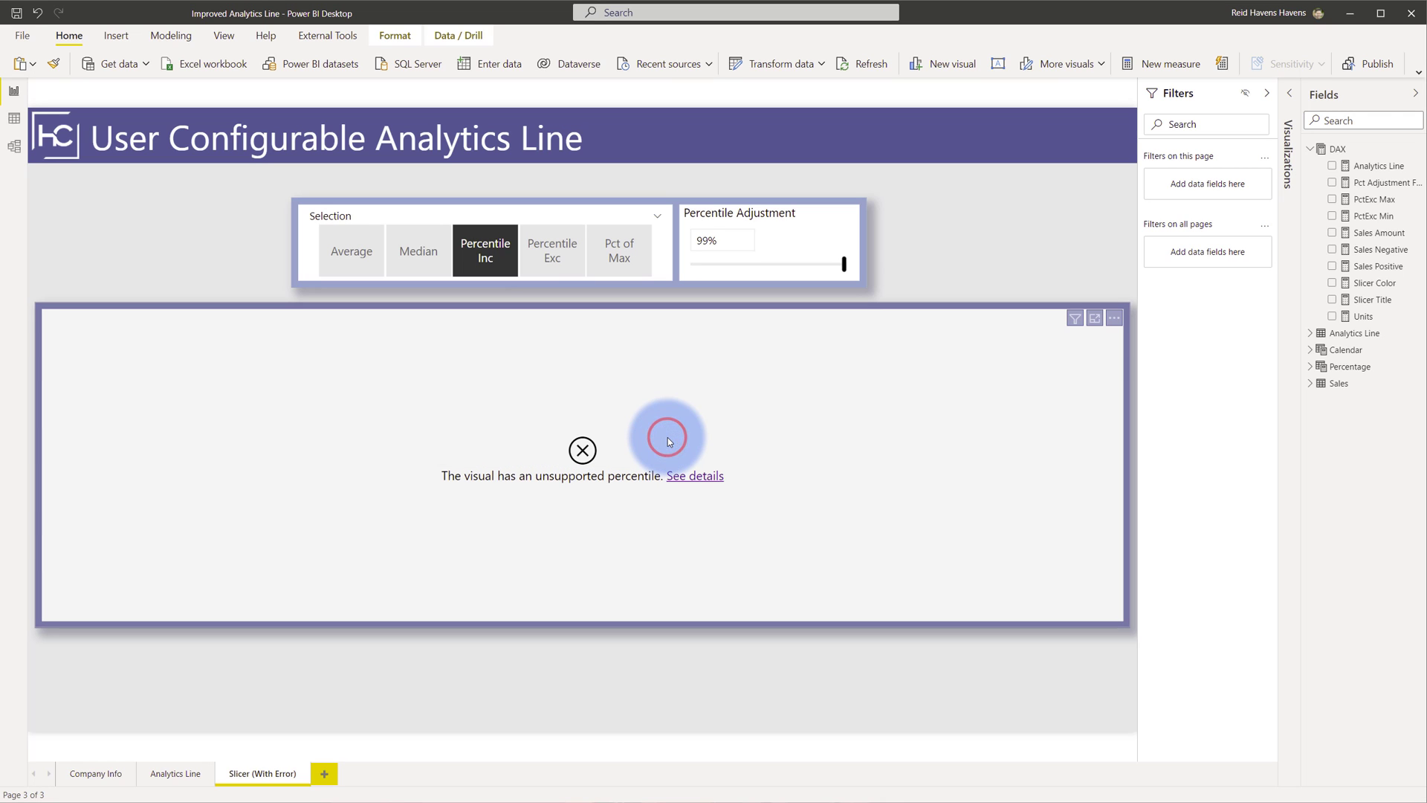
Expand the Pct Min measure's formula and highlight its DIVIDE calculation on line 3.
left_click(1359, 219)
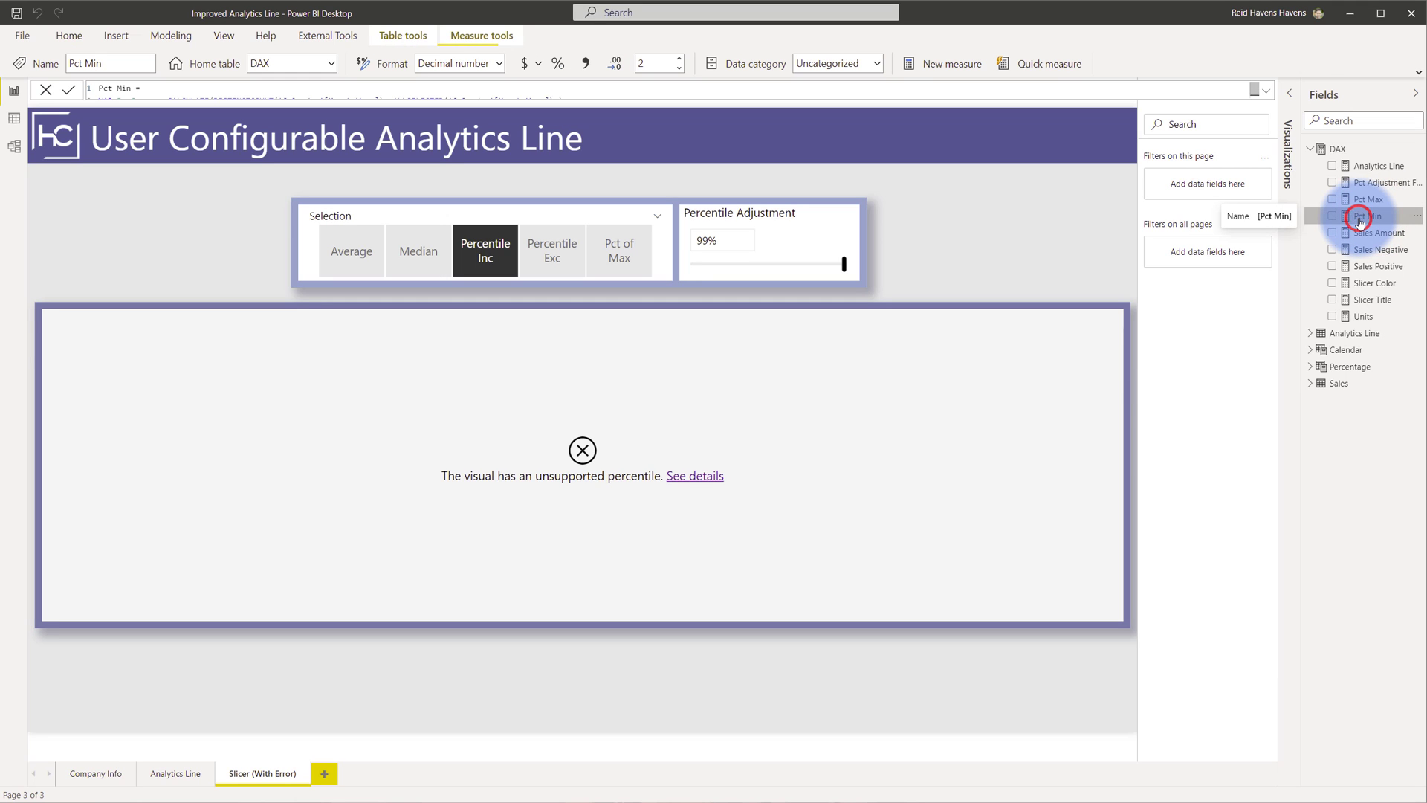
left_click(1264, 91)
scroll(796, 140, "up", 4)
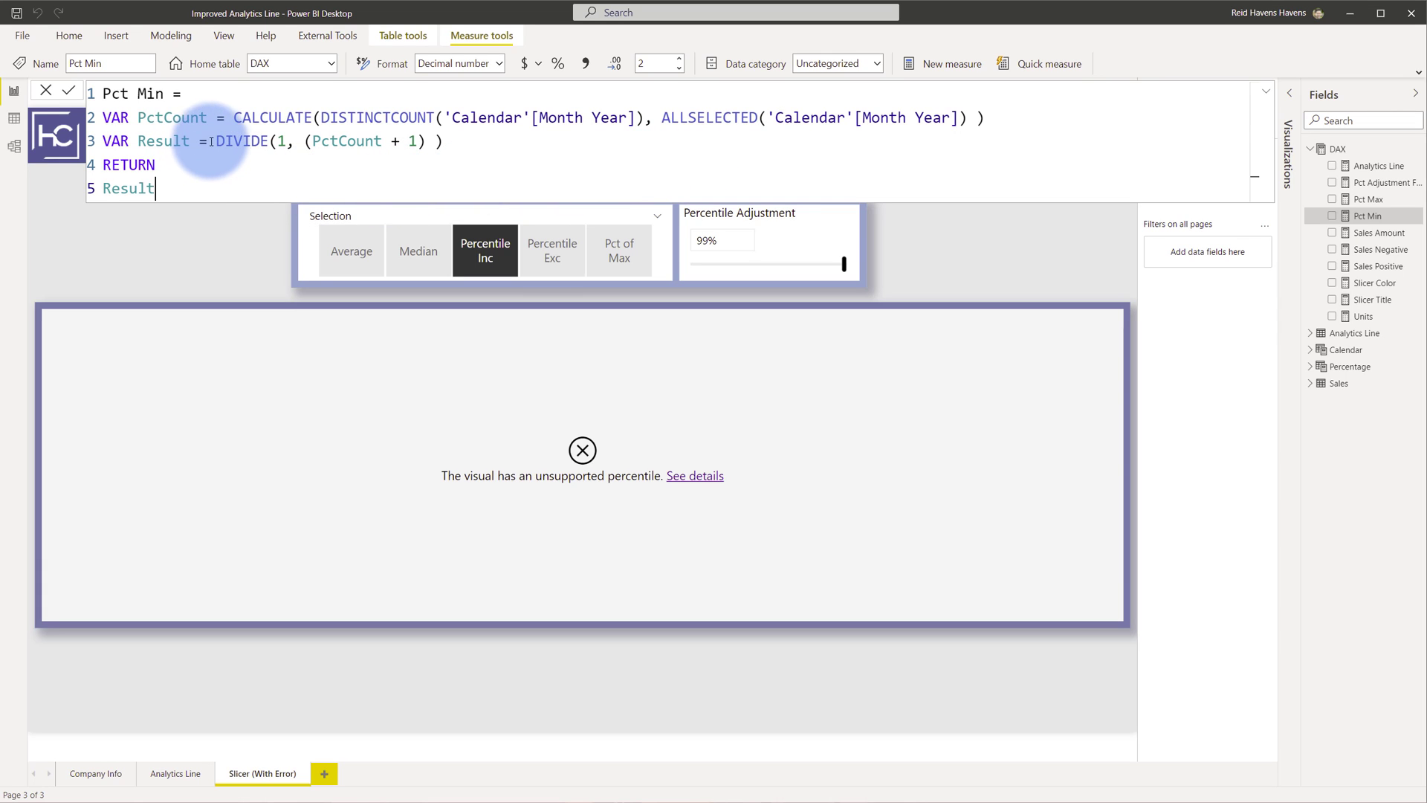
left_click_drag(217, 140, 445, 141)
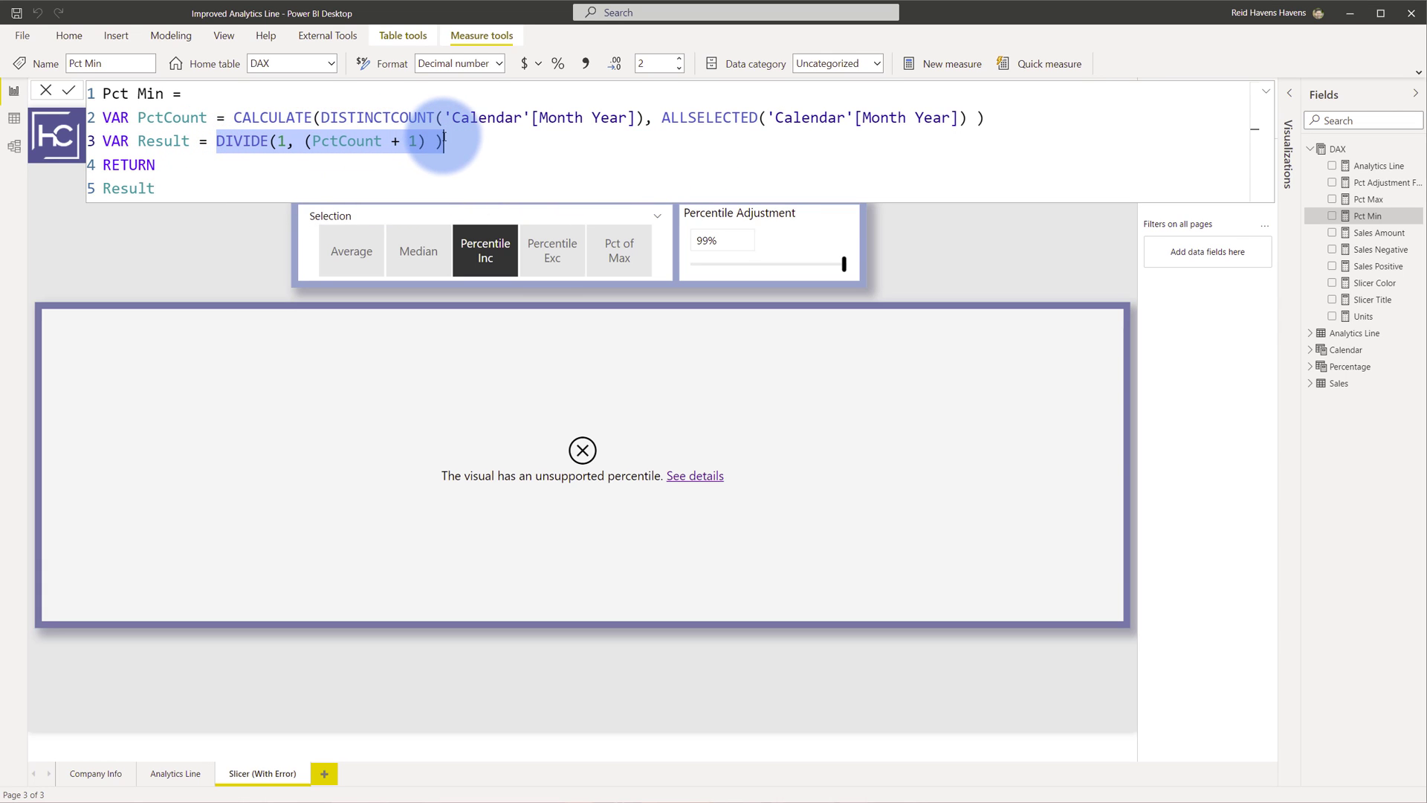
left_click(280, 141)
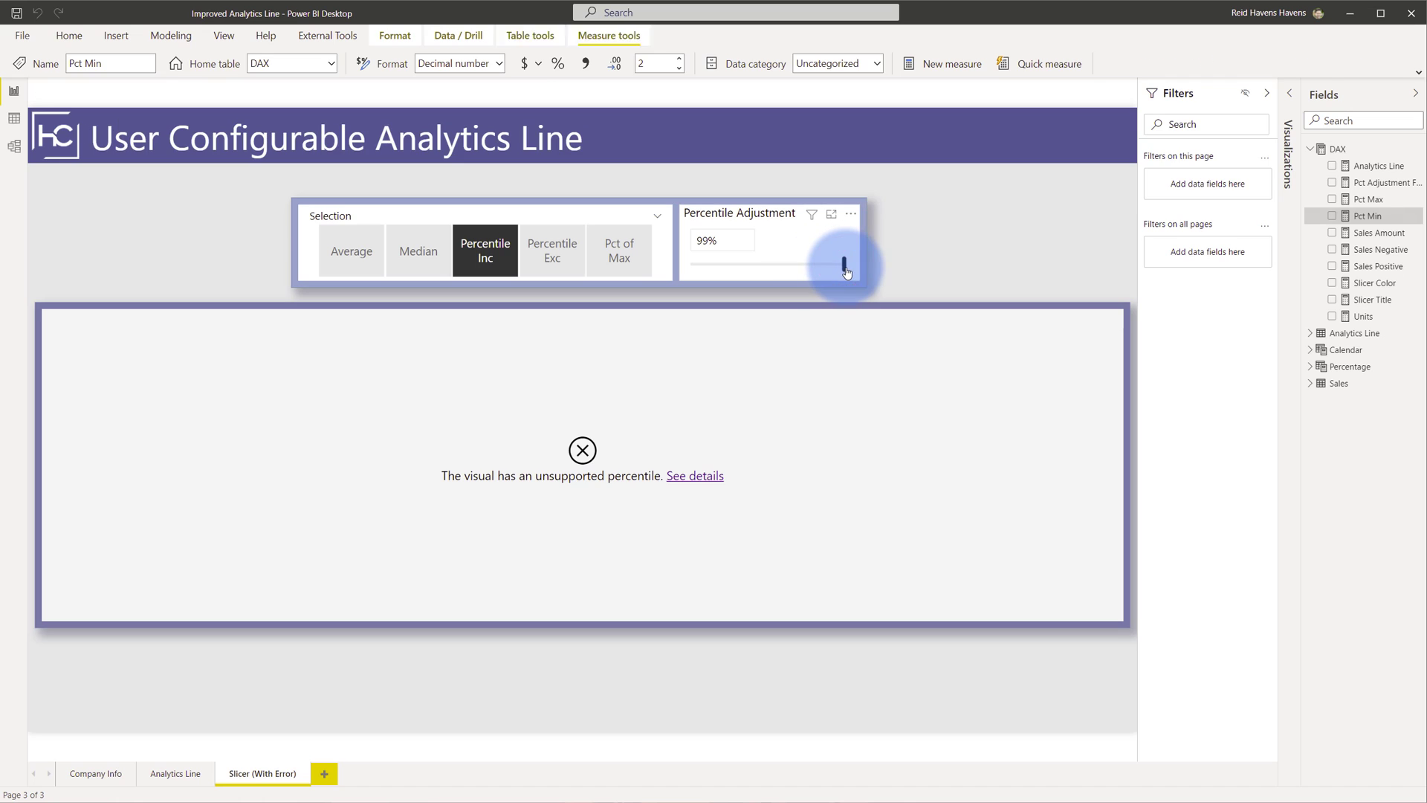
Lower the percentile to 87% so the line renders at 16.37M, and view Pct Max's DAX.
left_click_drag(842, 264, 826, 269)
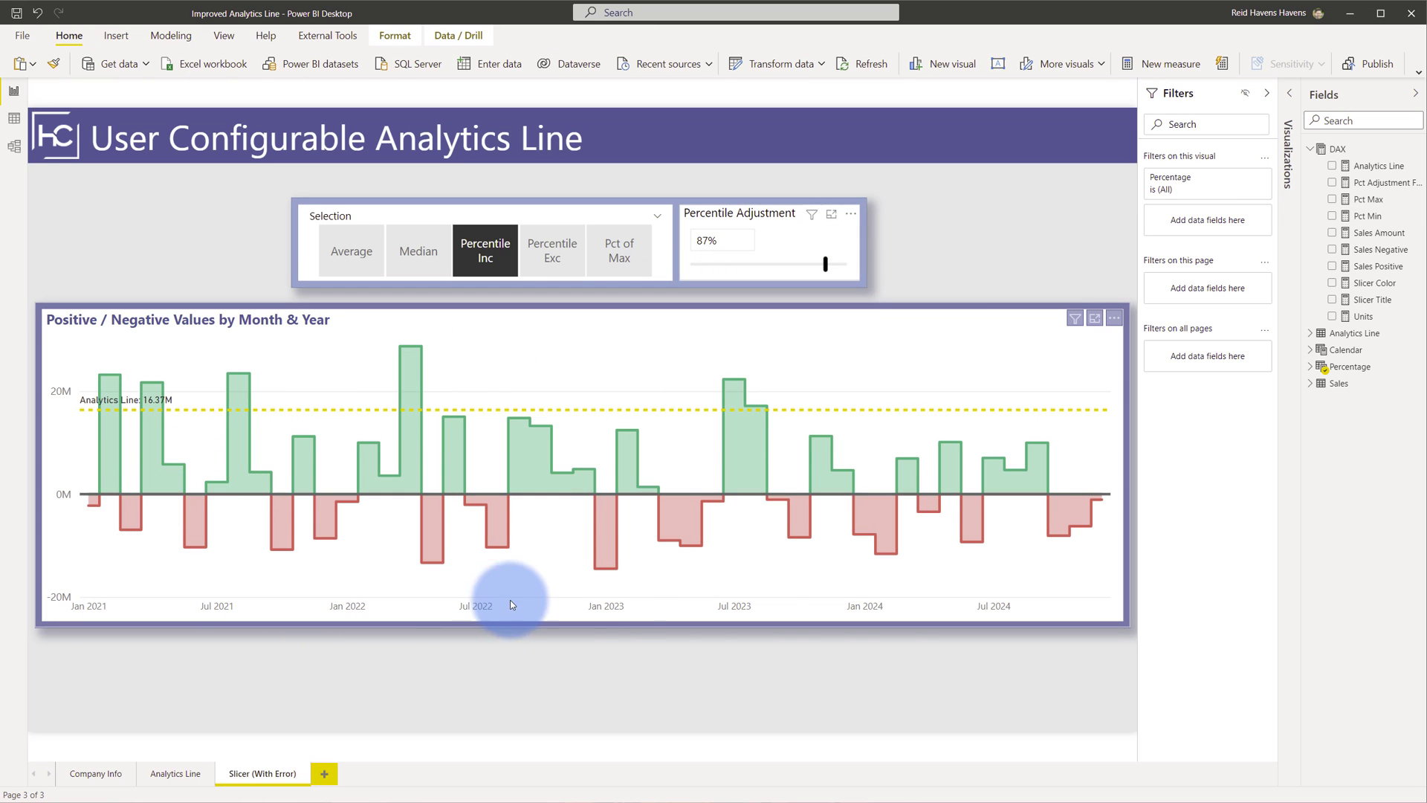
left_click(1372, 217)
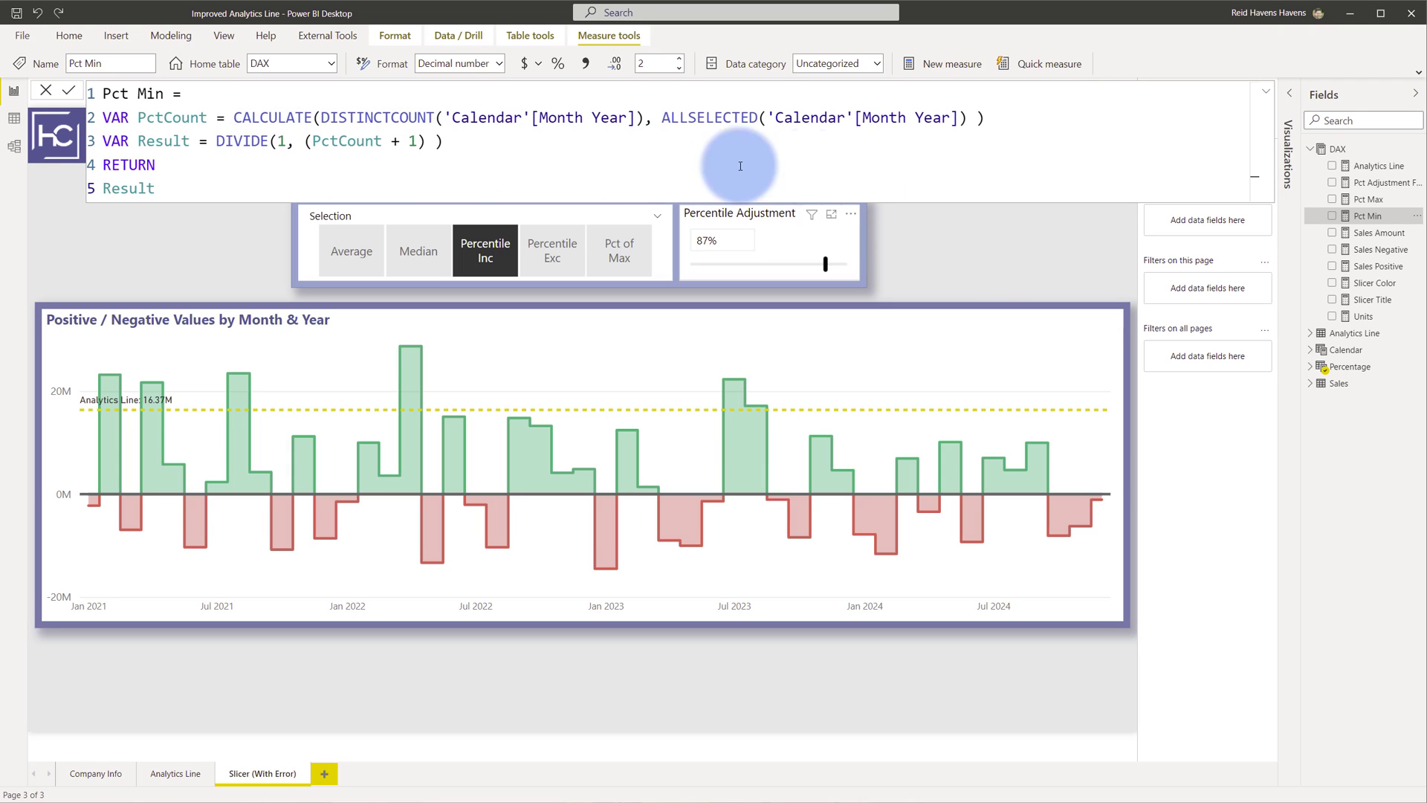
left_click(1382, 199)
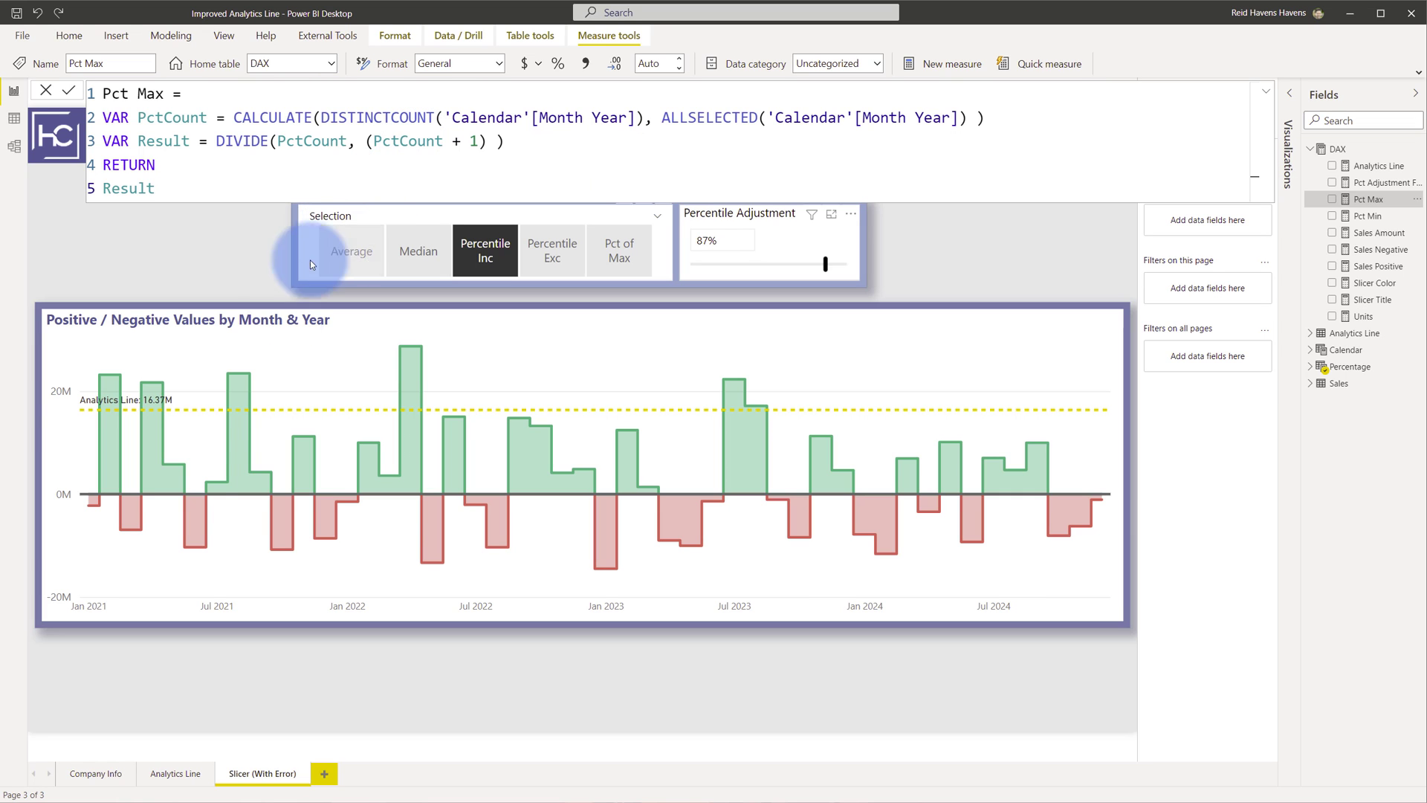
On the Analytics Line page, try Percentile Exc at different slider values.
left_click(170, 775)
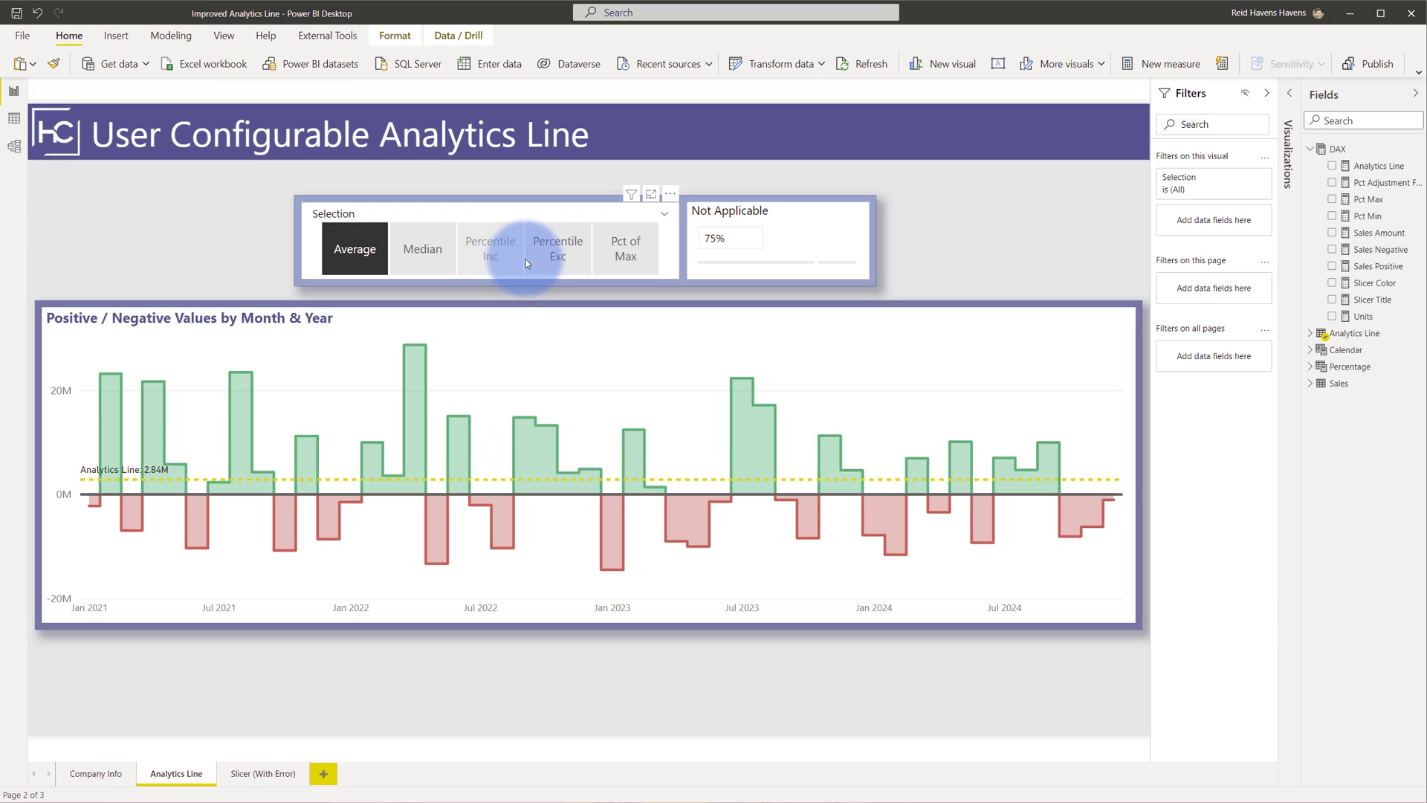
left_click(552, 256)
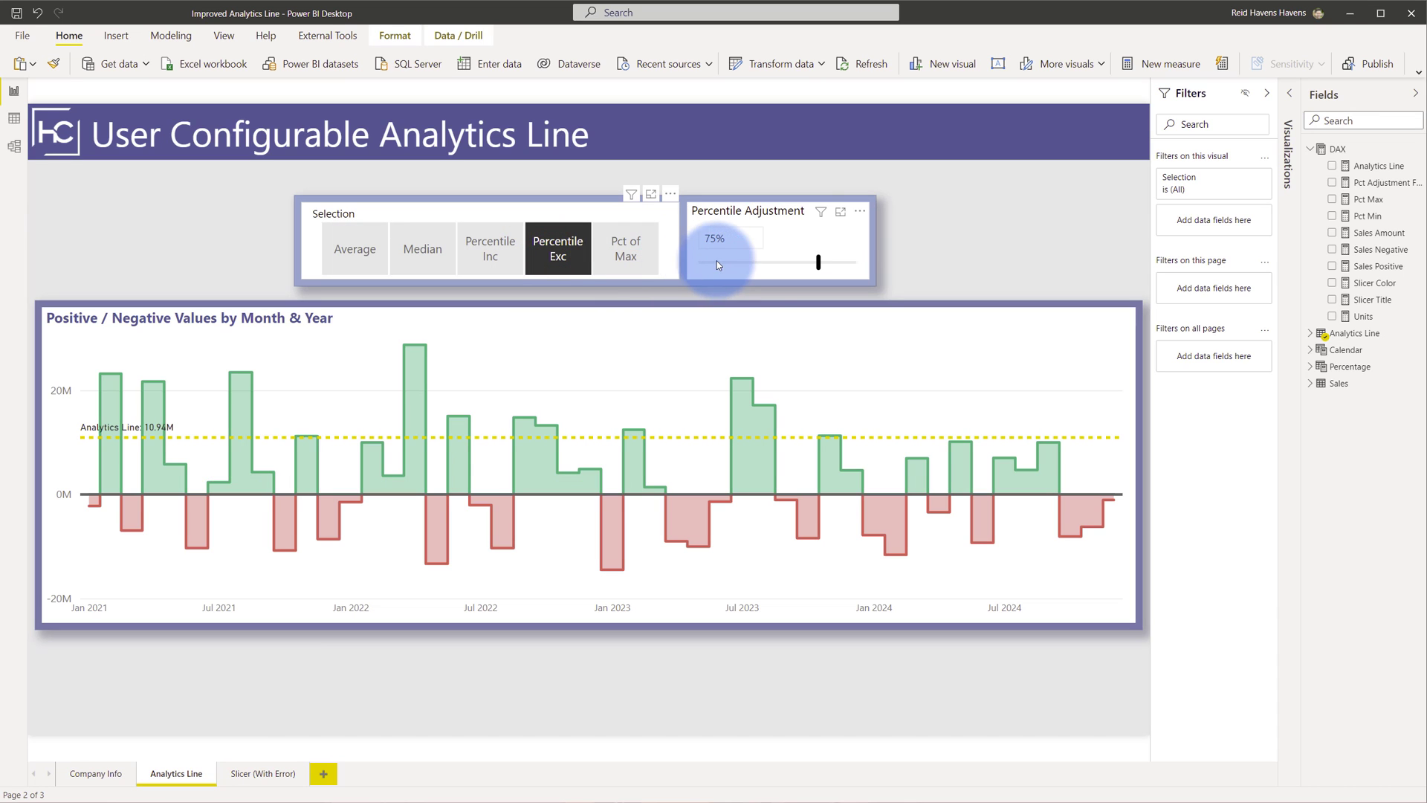
left_click_drag(818, 268, 853, 260)
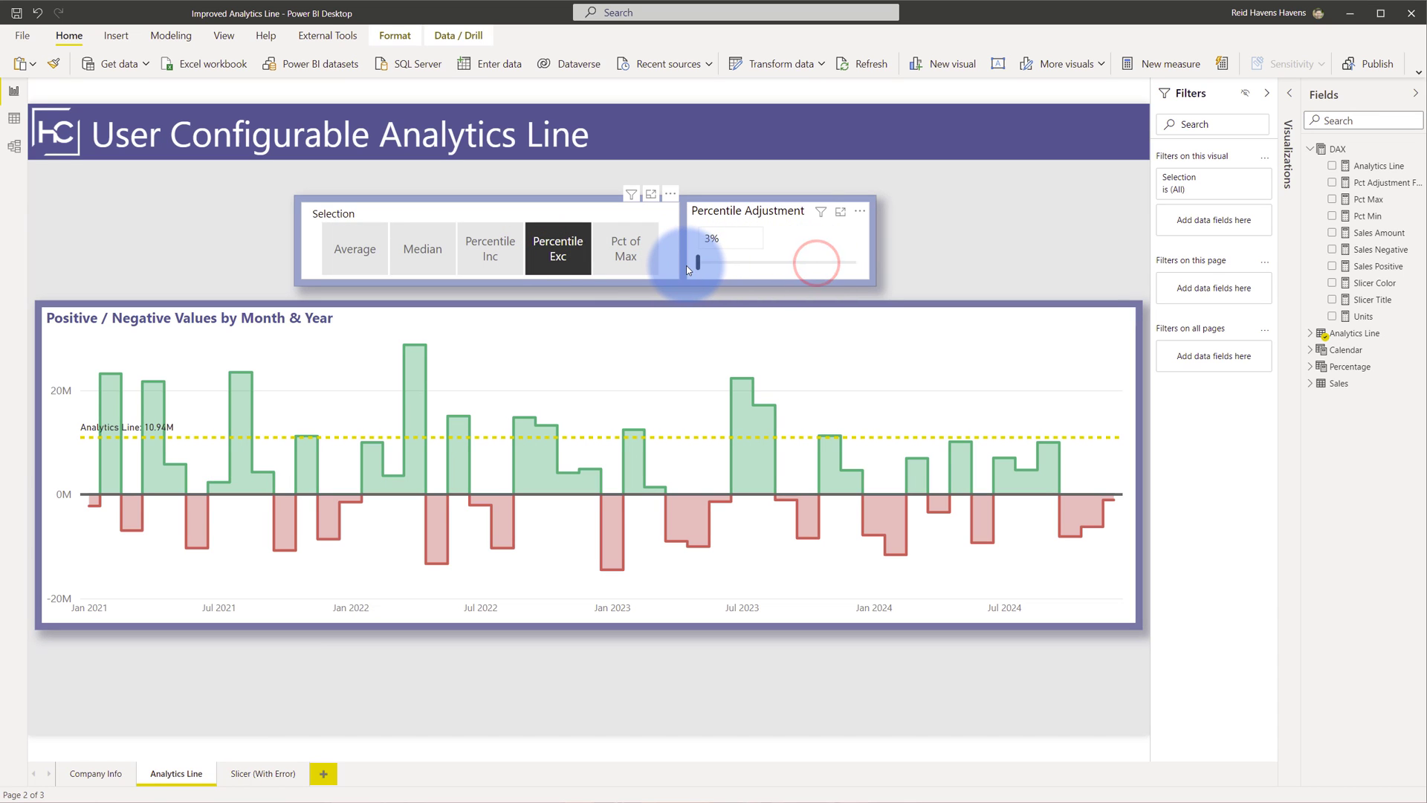
left_click_drag(685, 265, 854, 262)
Test Pct of Max at 0%, then set Percentile Exc to 64% for a 6.2M line.
left_click(623, 250)
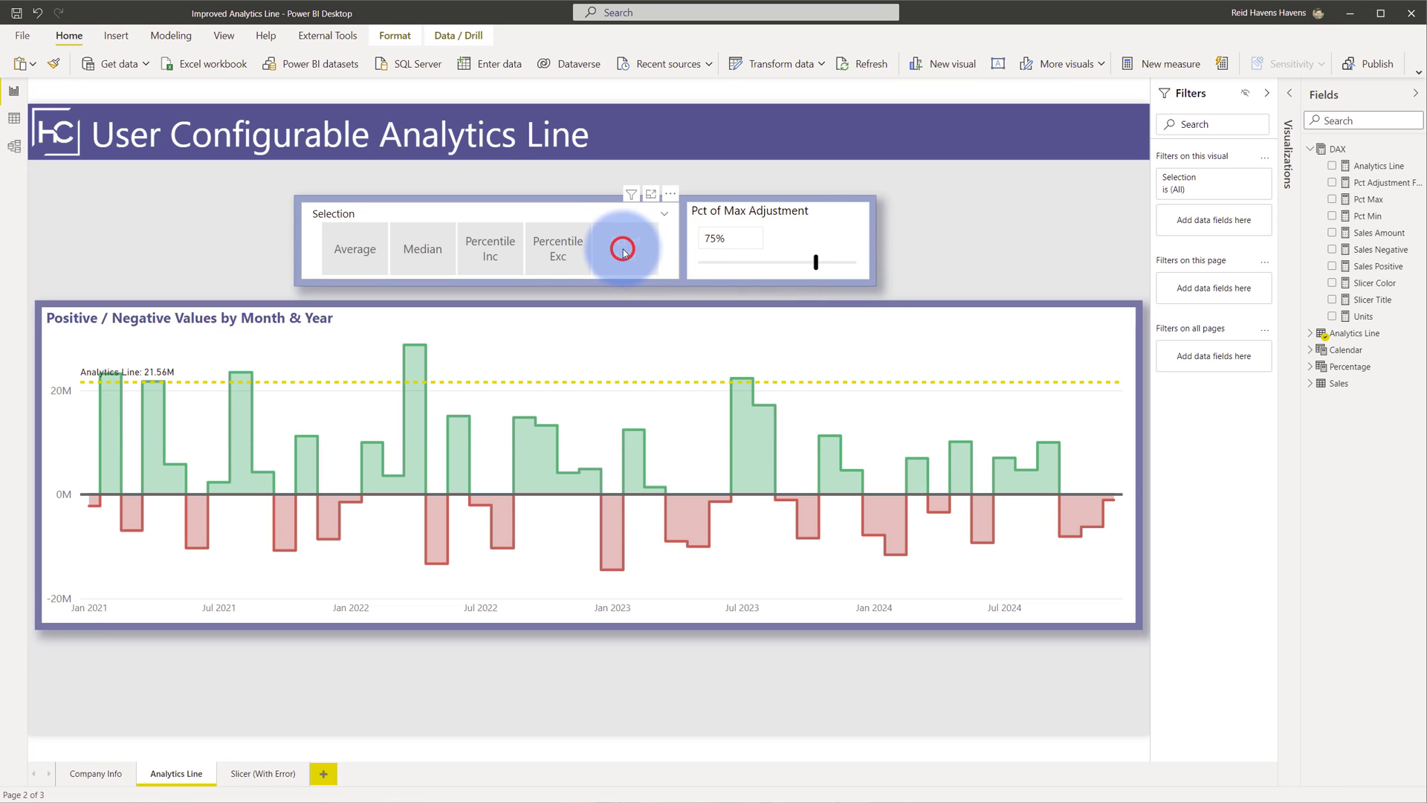
left_click_drag(816, 269, 690, 267)
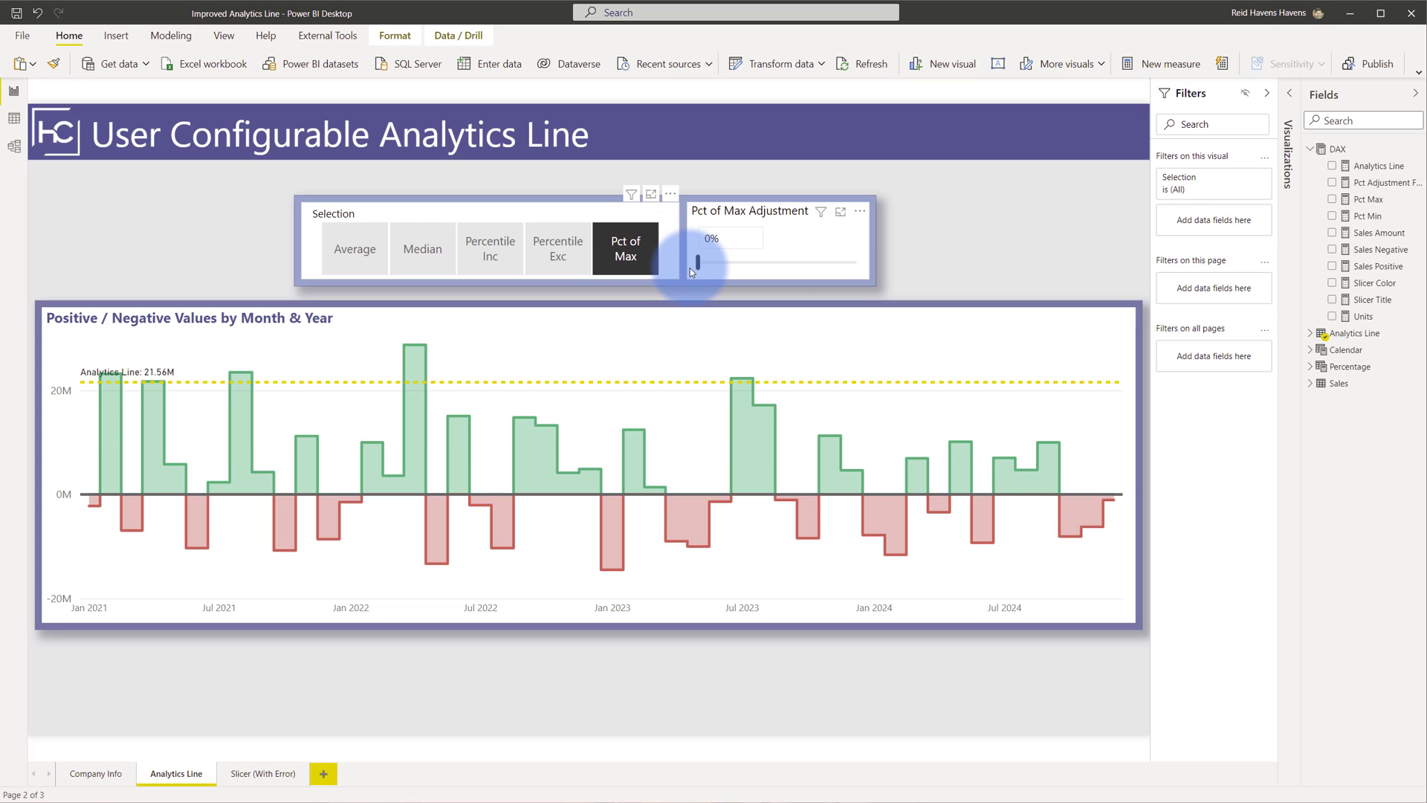
left_click(623, 259)
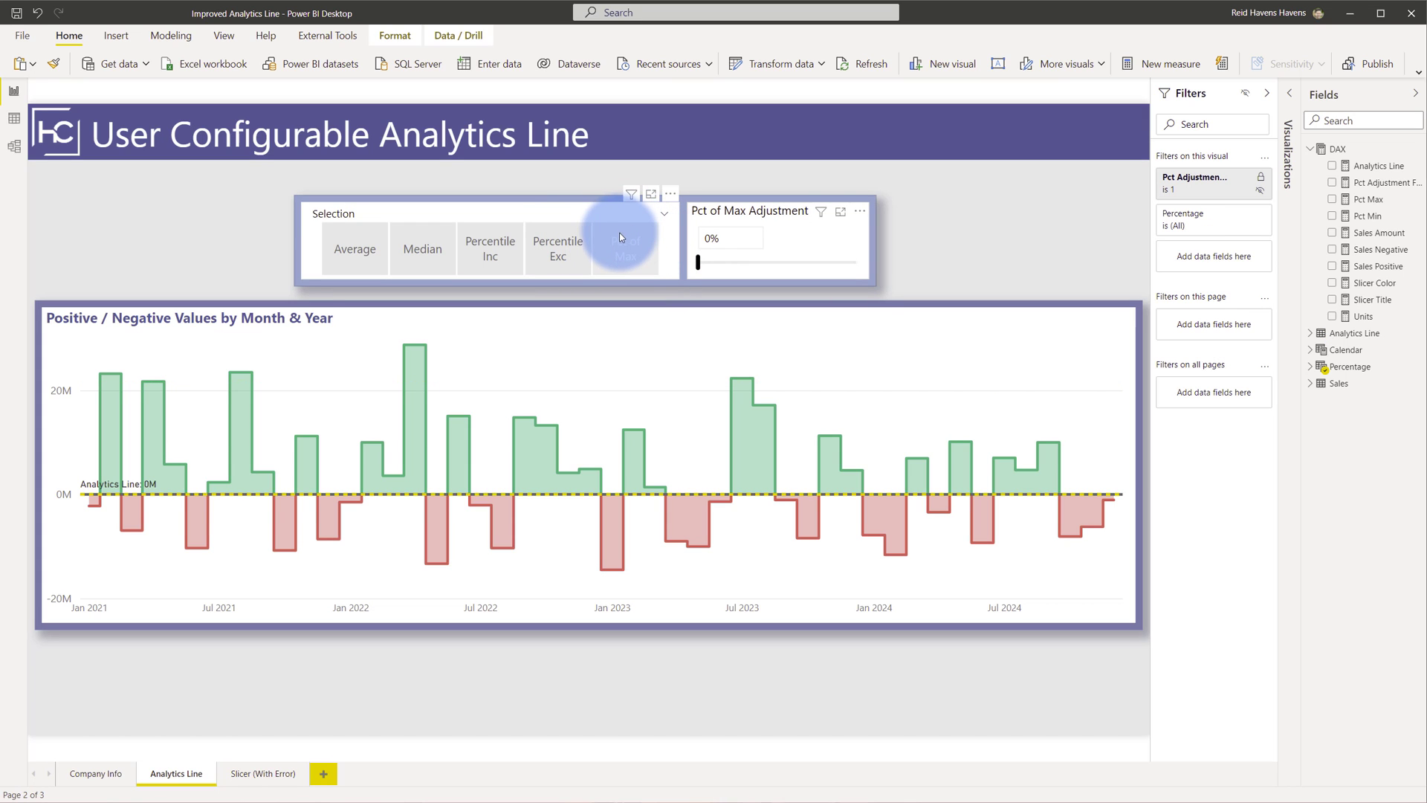
left_click(558, 246)
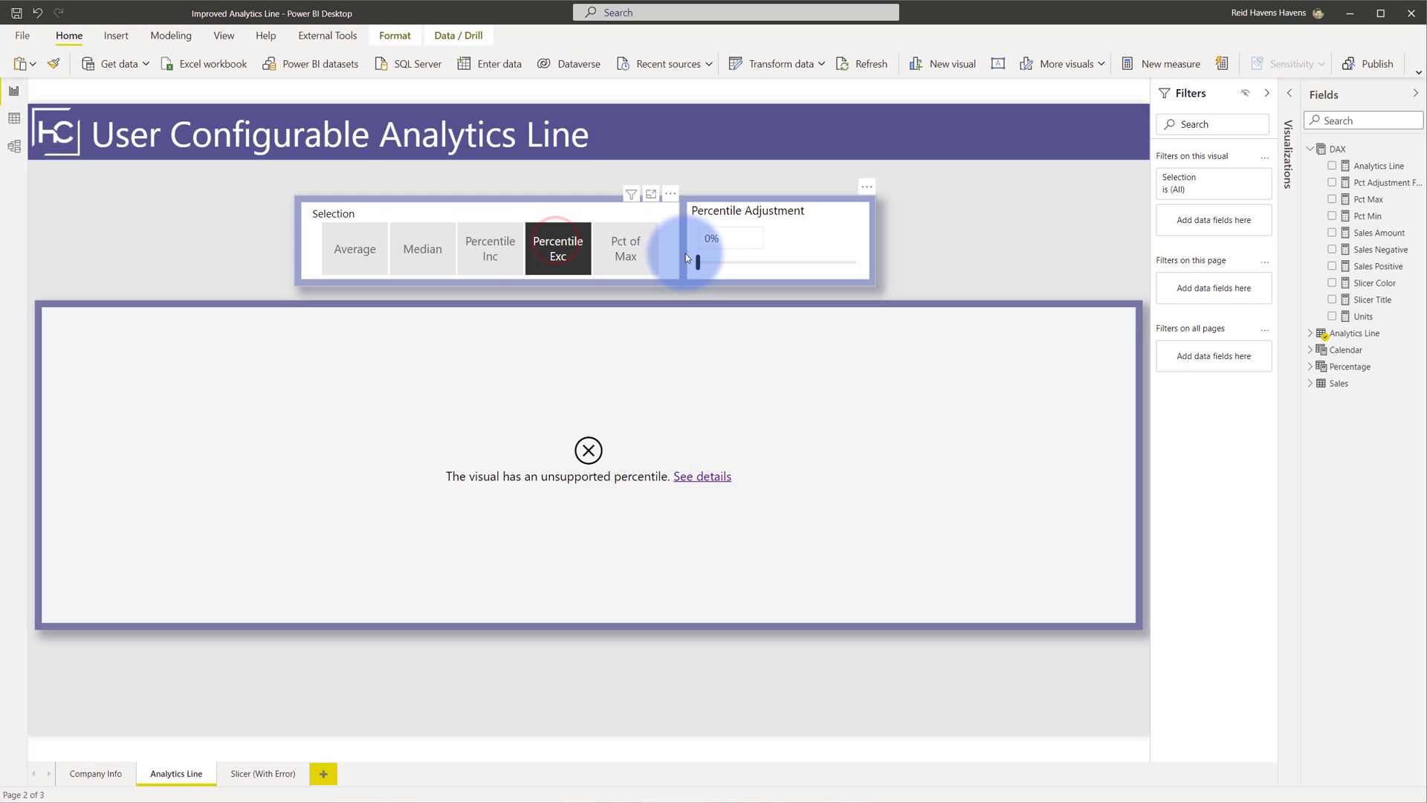
left_click_drag(711, 260, 801, 268)
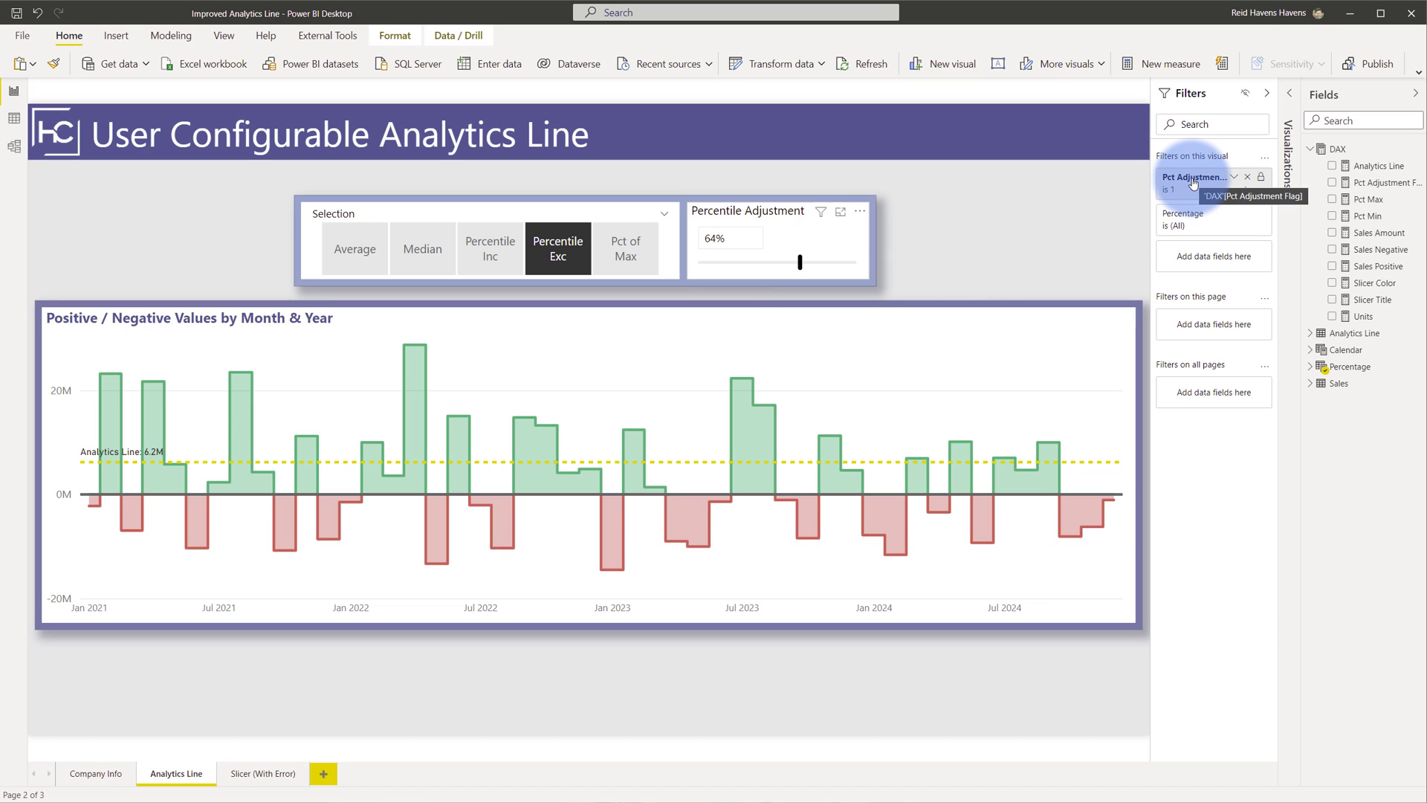
Show the Pct Adjustment Flag DAX, highlighting its Pct Min/Pct Max bounds and 1/0 results.
left_click(1375, 182)
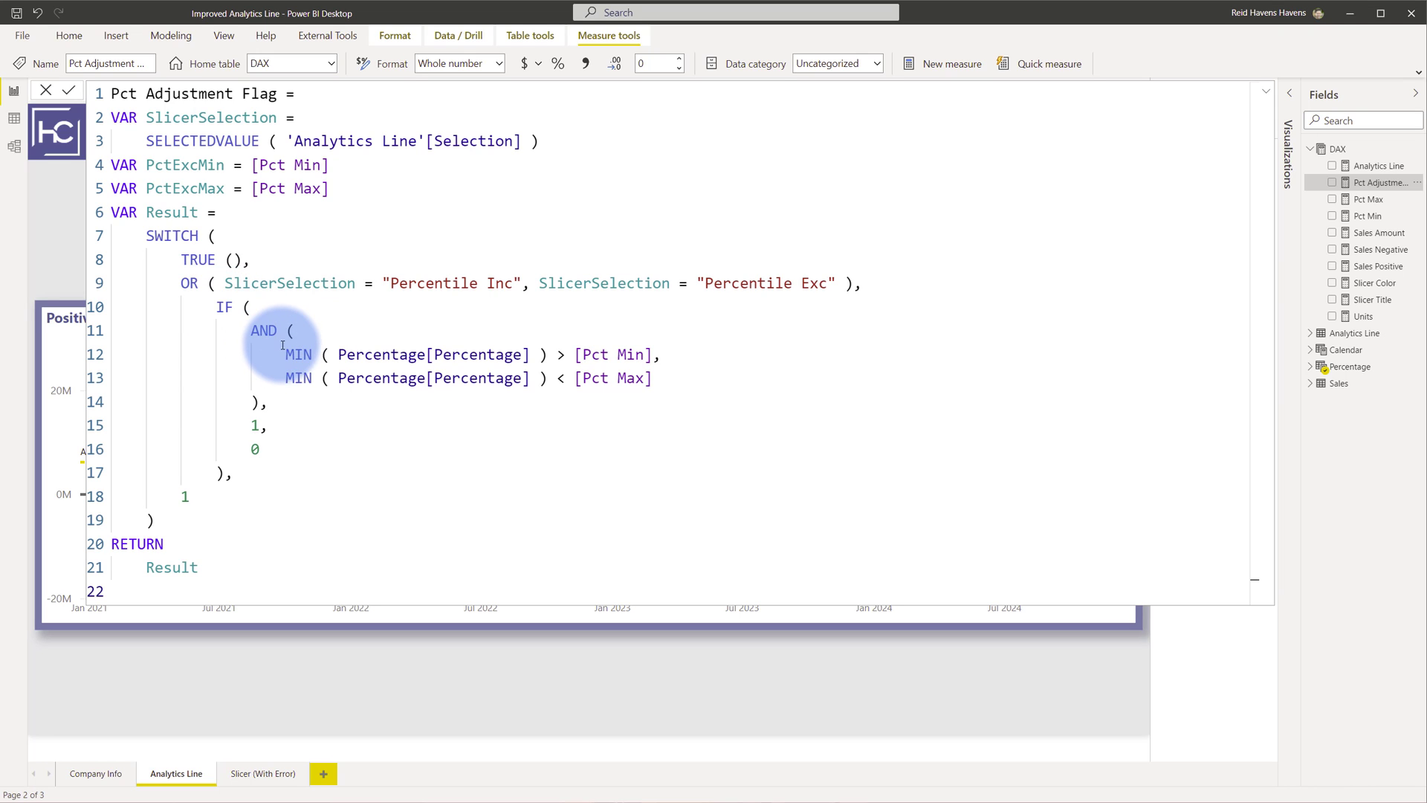
left_click_drag(285, 354, 567, 354)
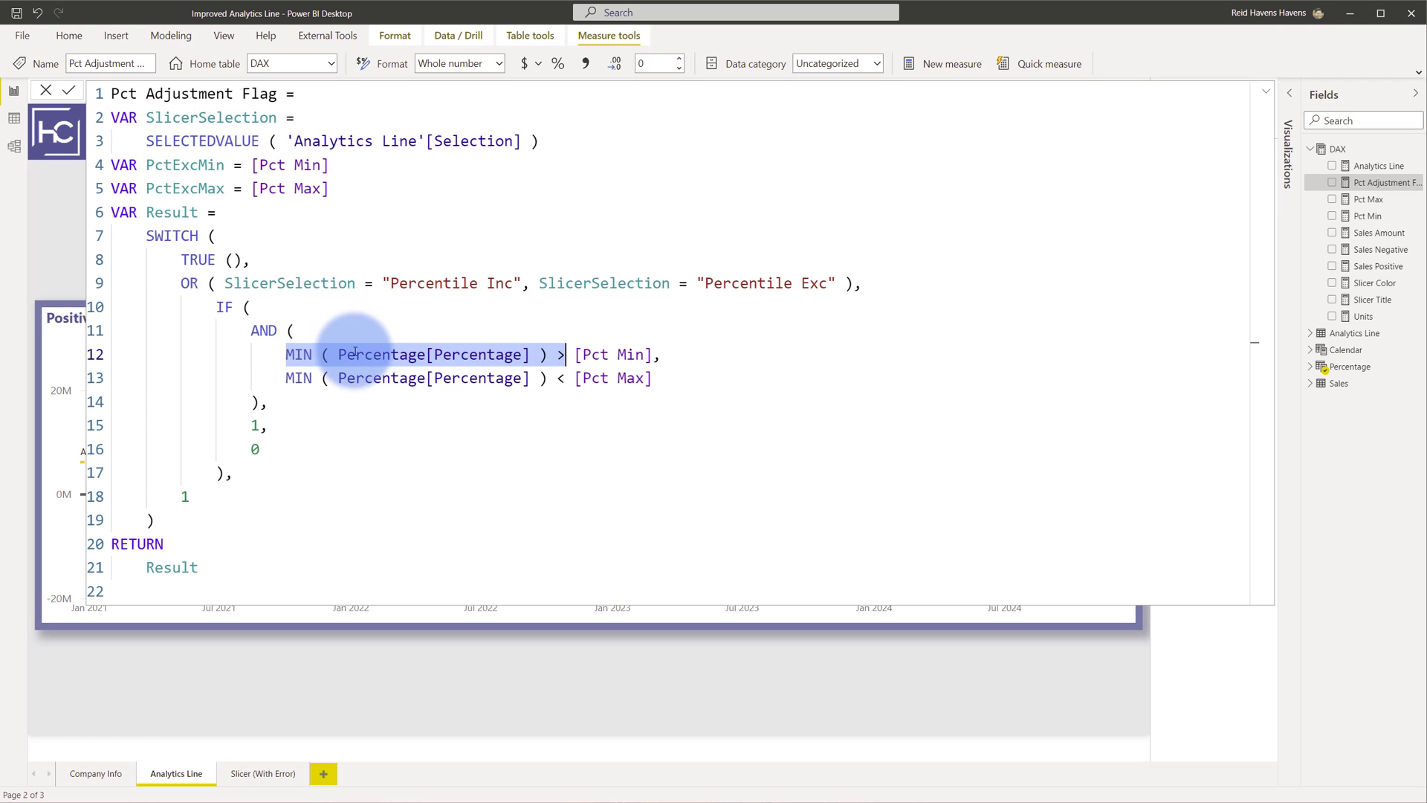
left_click_drag(286, 377, 550, 371)
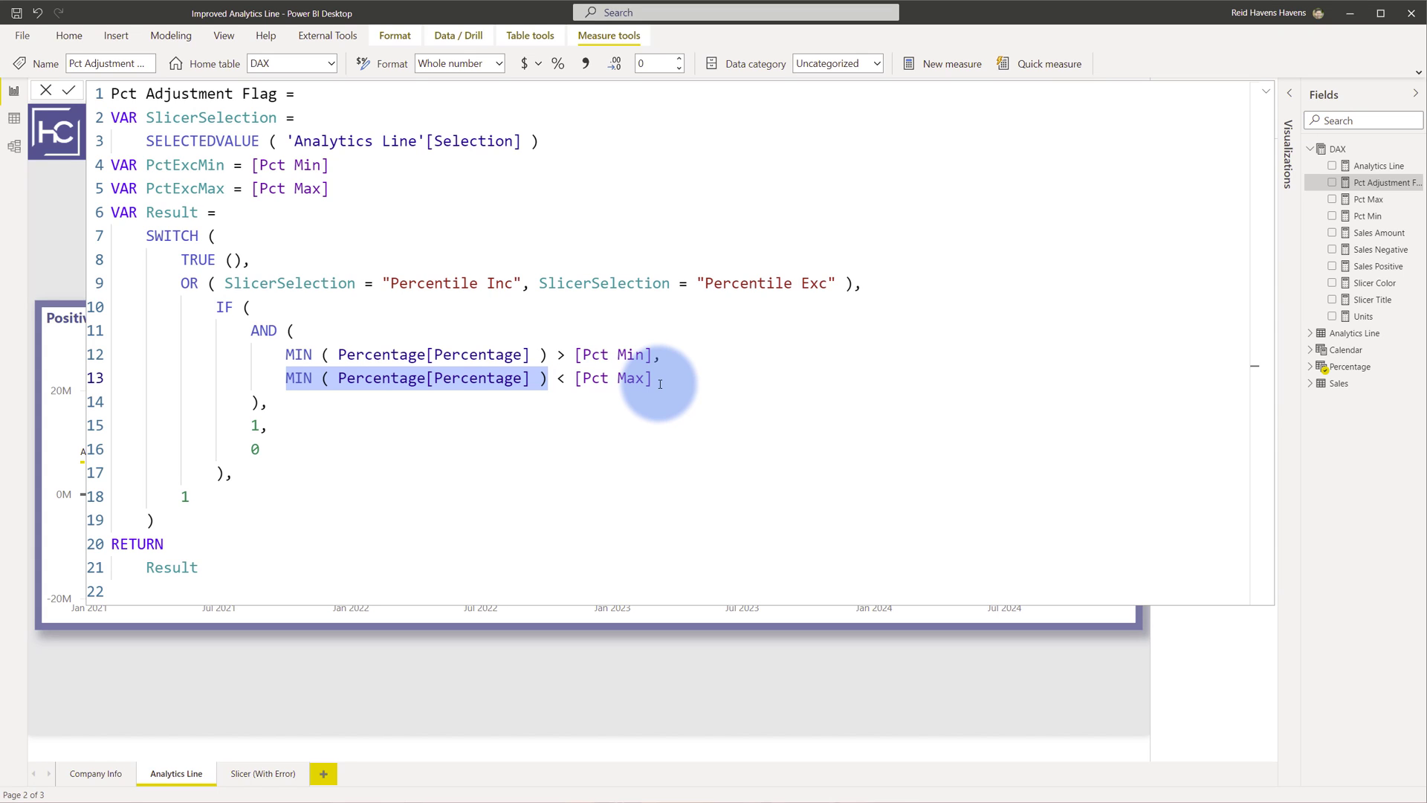
left_click(258, 425)
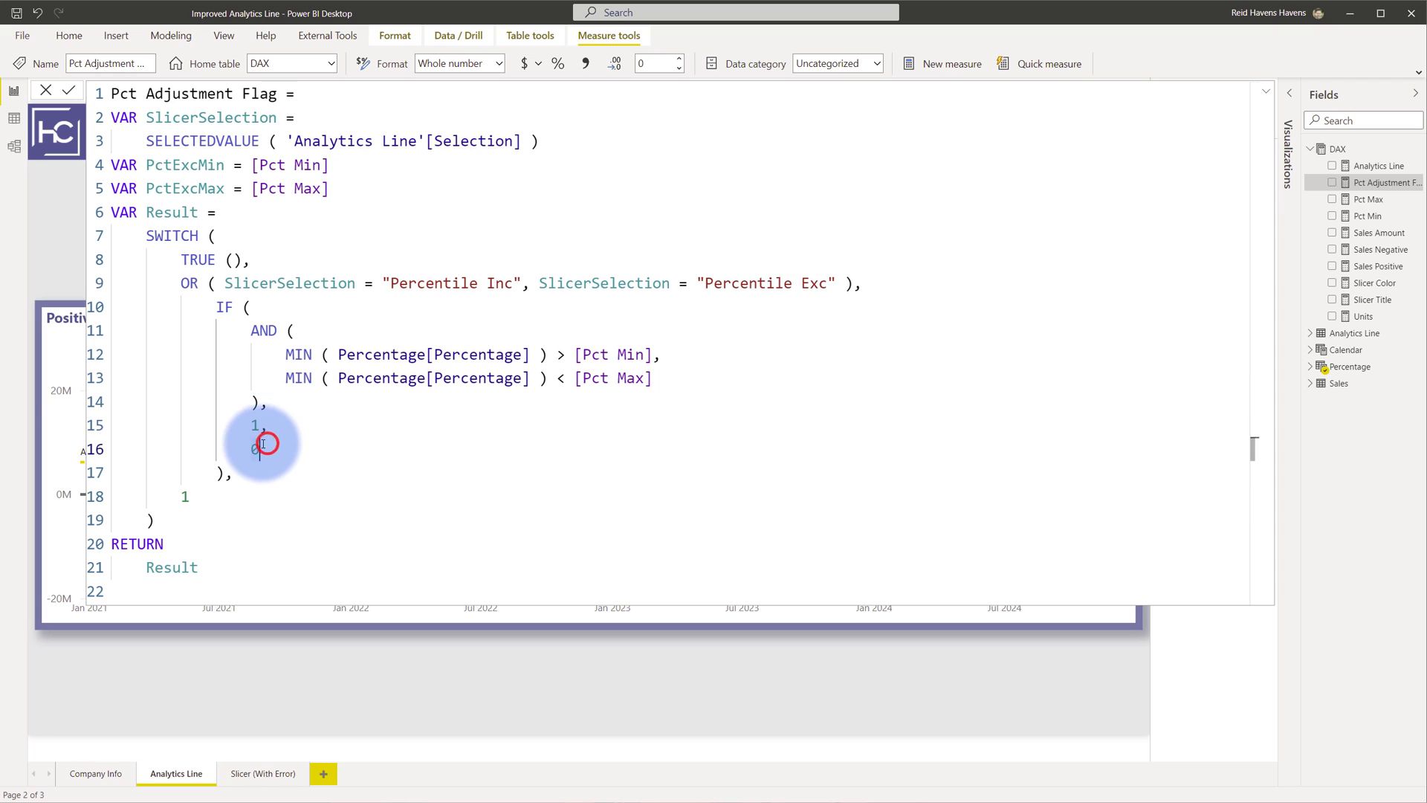
left_click_drag(263, 444, 253, 445)
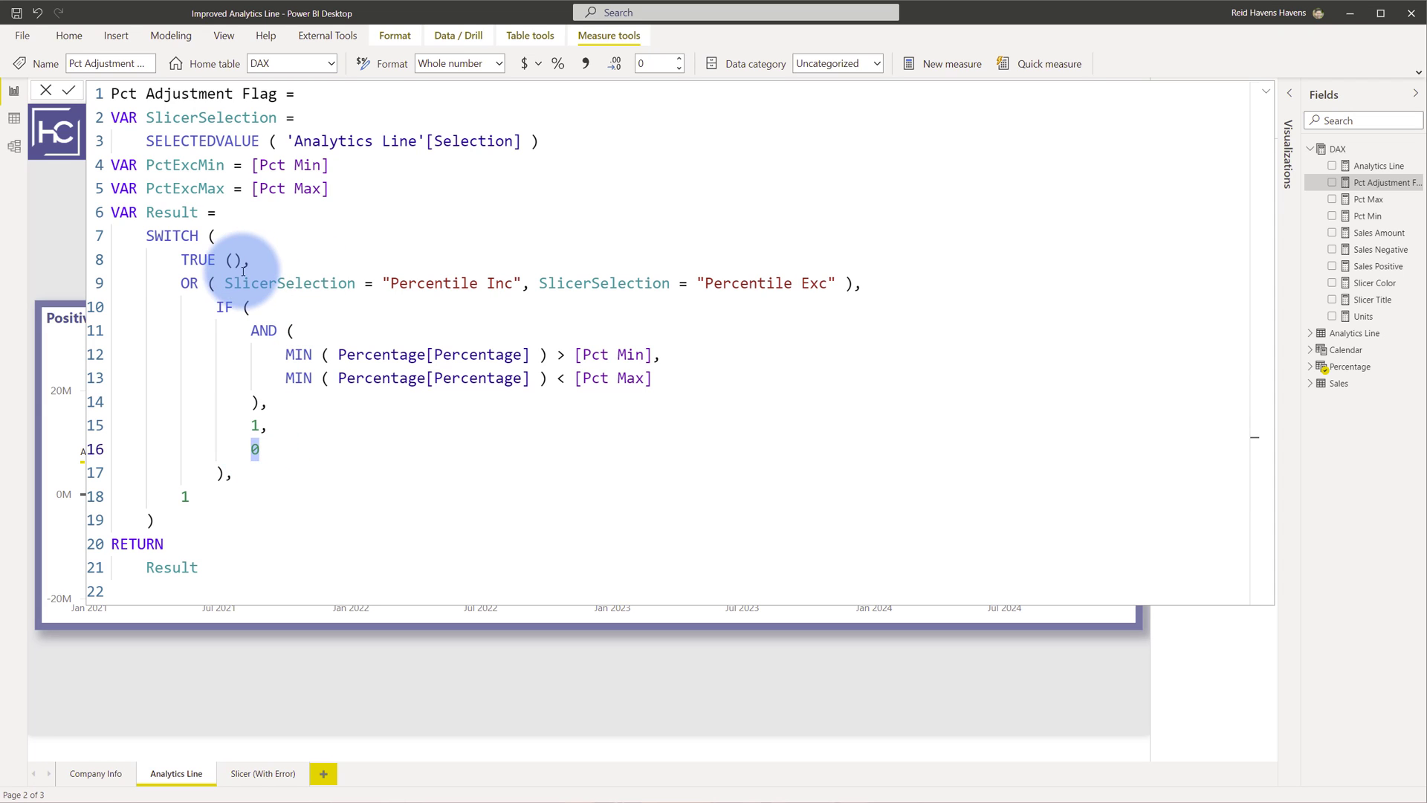
left_click_drag(224, 283, 849, 282)
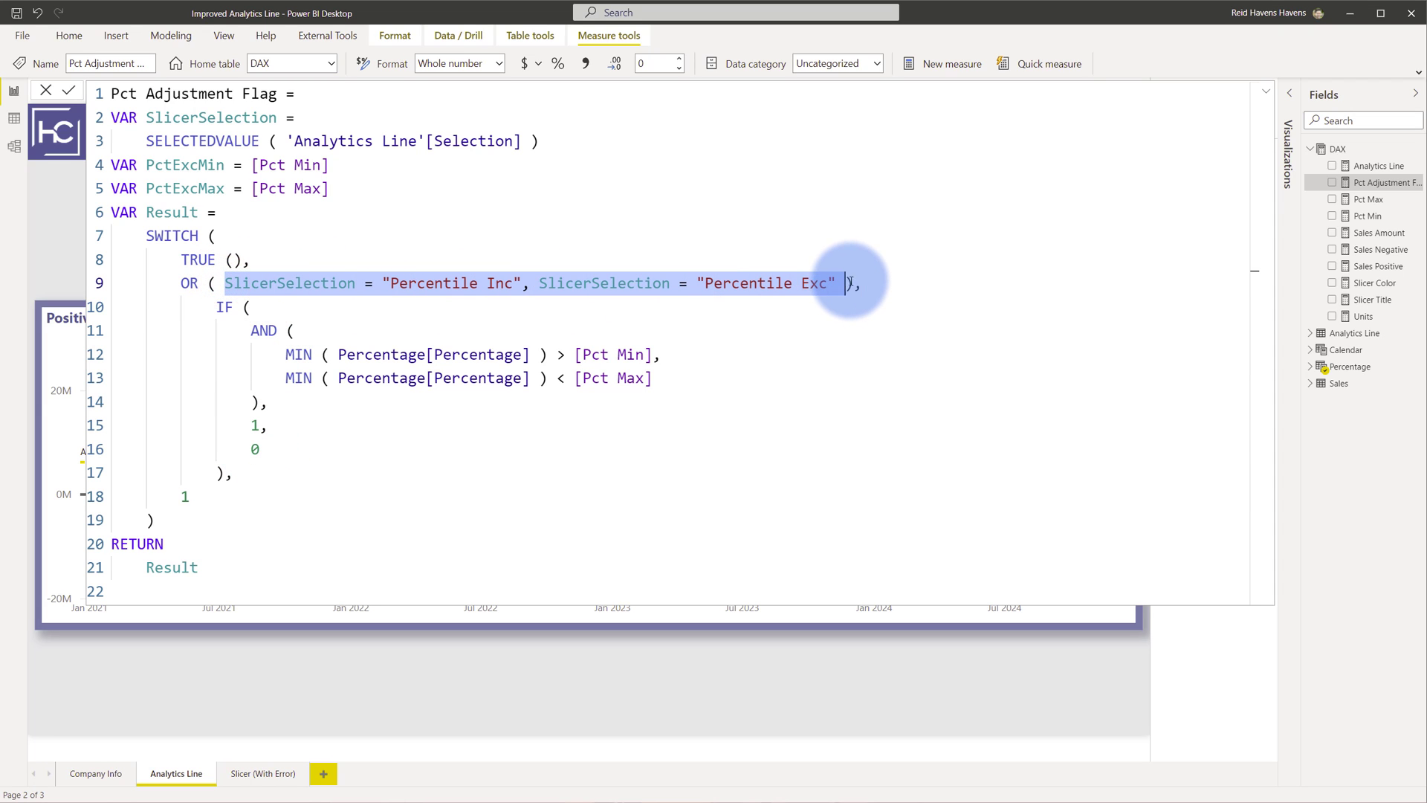
left_click(200, 501)
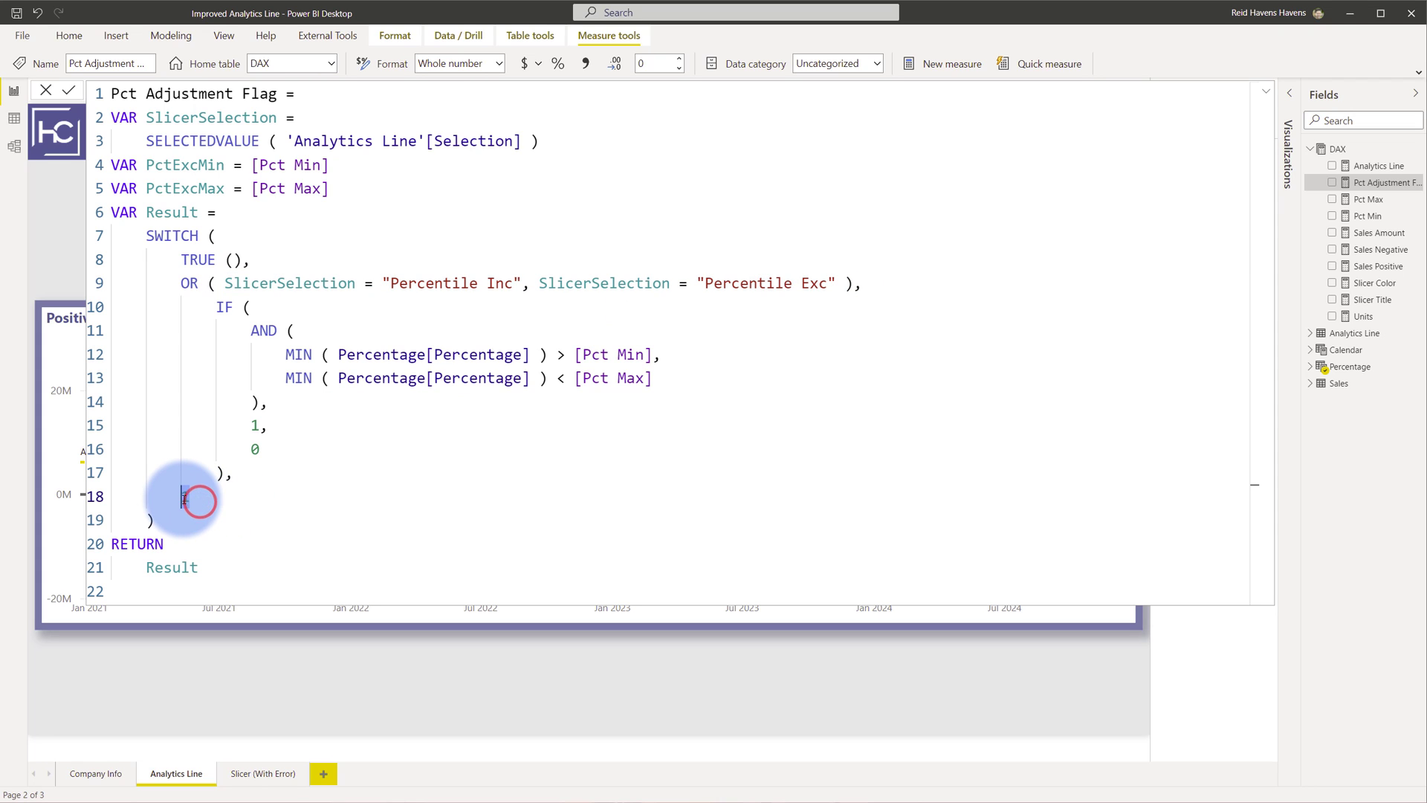
Collapse the formula bar and move the Percentile Exc slider to 56%, giving a 26.27M line.
left_click(1266, 91)
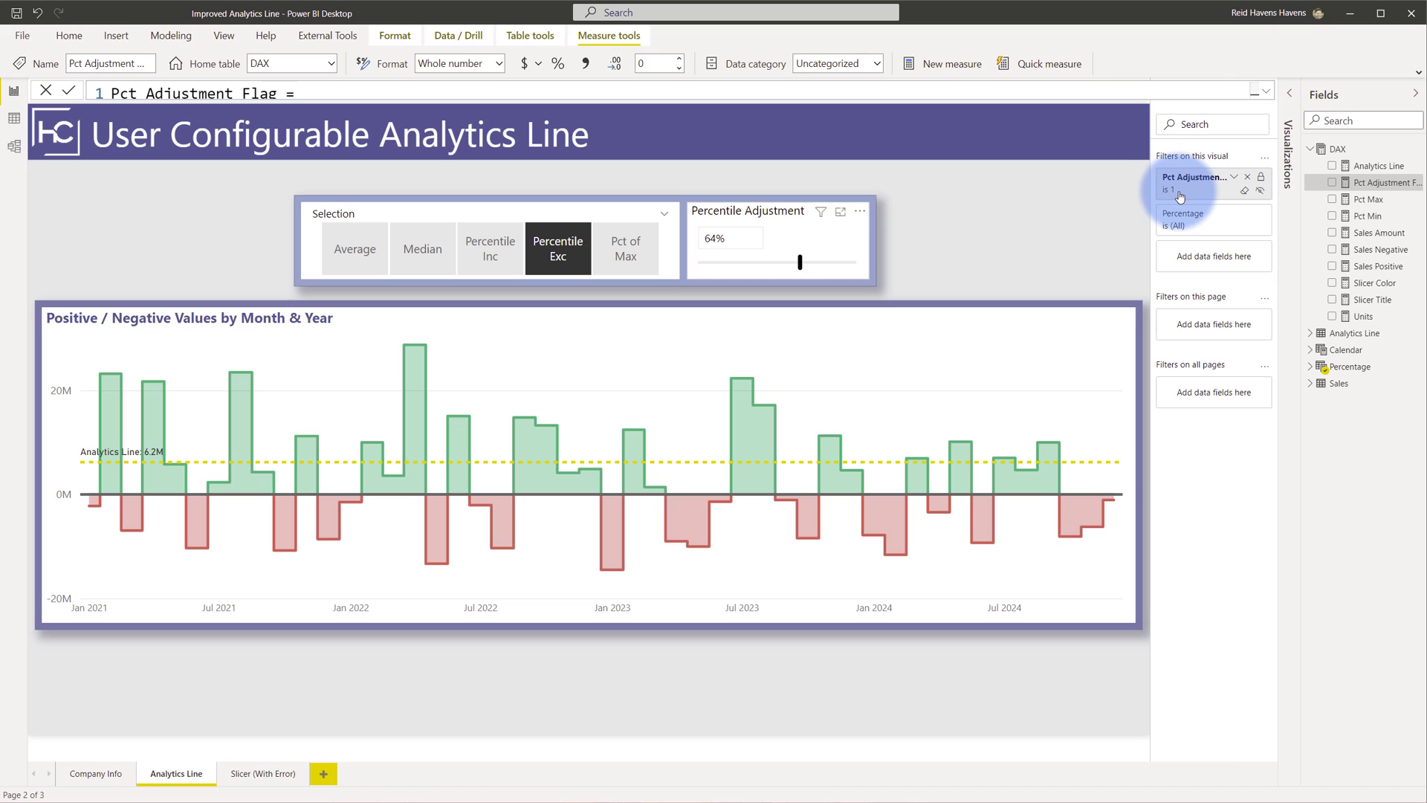
left_click(750, 210)
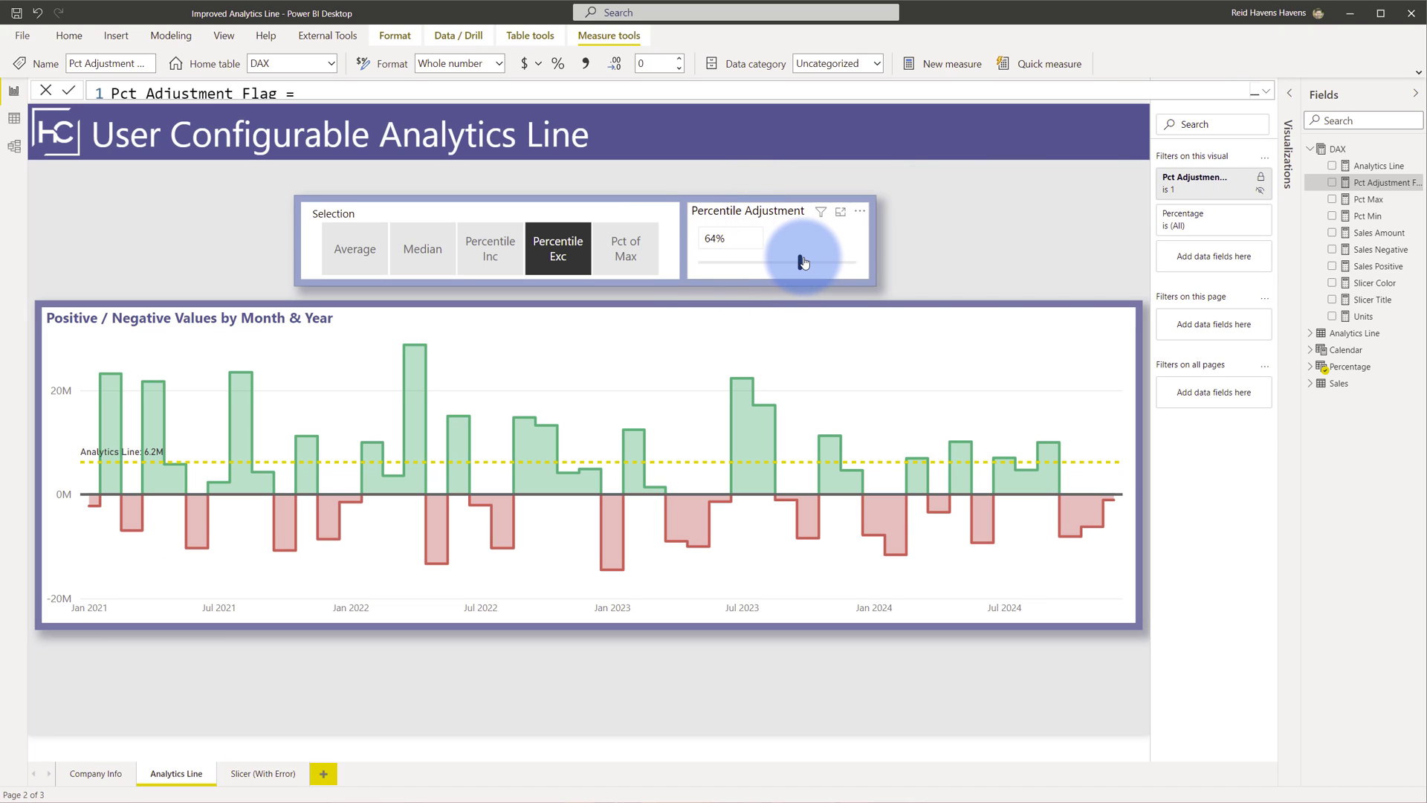
mouse_move(803, 262)
left_mouse_down()
mouse_move(865, 263)
mouse_move(694, 269)
mouse_move(831, 275)
mouse_move(787, 261)
left_mouse_up()
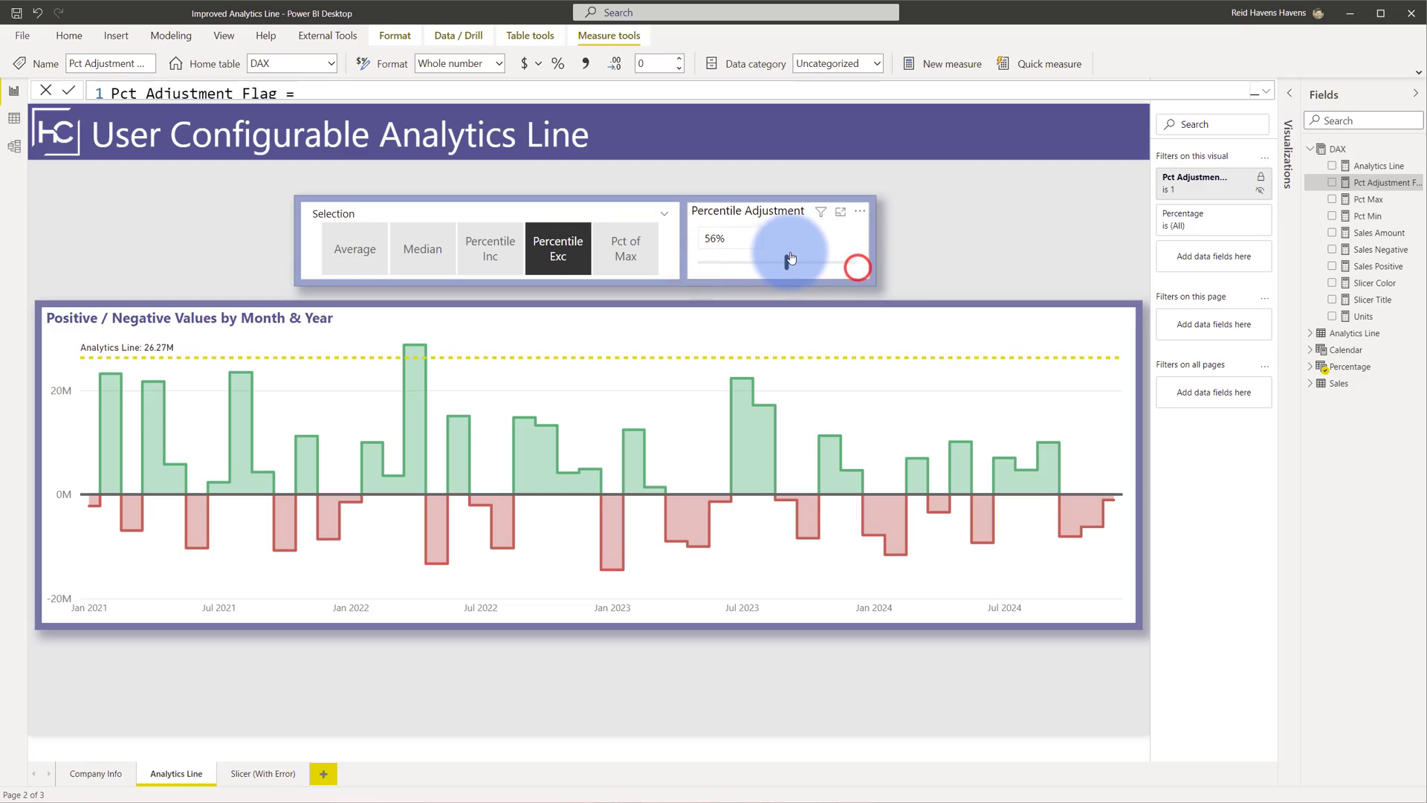